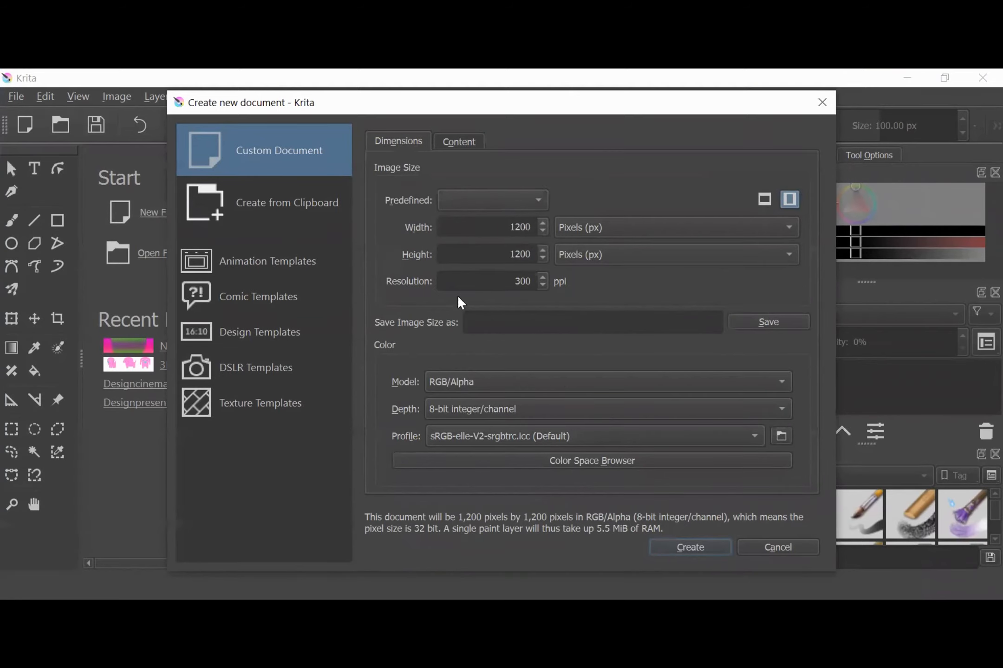
Create a custom document of 1200 by 1200 pixels at 300 ppi in RGB/Alpha
left_click(709, 551)
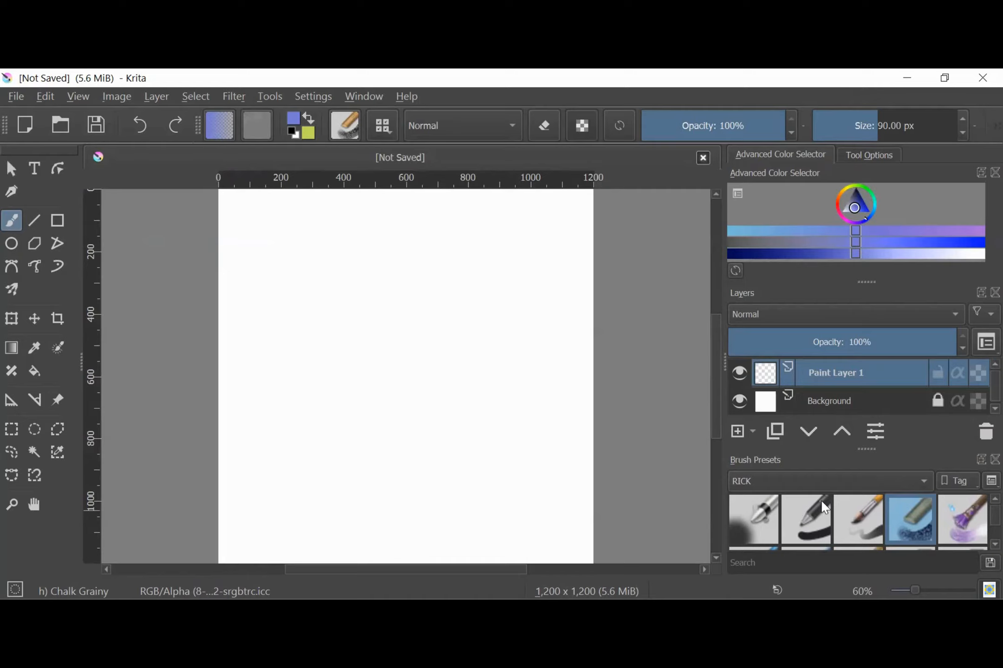
mouse_move(460, 237)
left_mouse_down()
mouse_move(463, 287)
mouse_move(444, 348)
mouse_move(363, 387)
mouse_move(393, 340)
mouse_move(407, 359)
mouse_move(441, 345)
mouse_move(475, 352)
mouse_move(448, 315)
mouse_move(403, 380)
mouse_move(416, 399)
mouse_move(454, 335)
mouse_move(435, 389)
mouse_move(463, 384)
mouse_move(432, 380)
mouse_move(481, 326)
mouse_move(432, 356)
left_mouse_up()
left_click(140, 125)
left_click(140, 122)
left_click(136, 120)
Using the Basic-1 brush preset, paint an S-shaped stroke at 40 px and a thick blue stroke at 333.44 px beside it
left_click(814, 522)
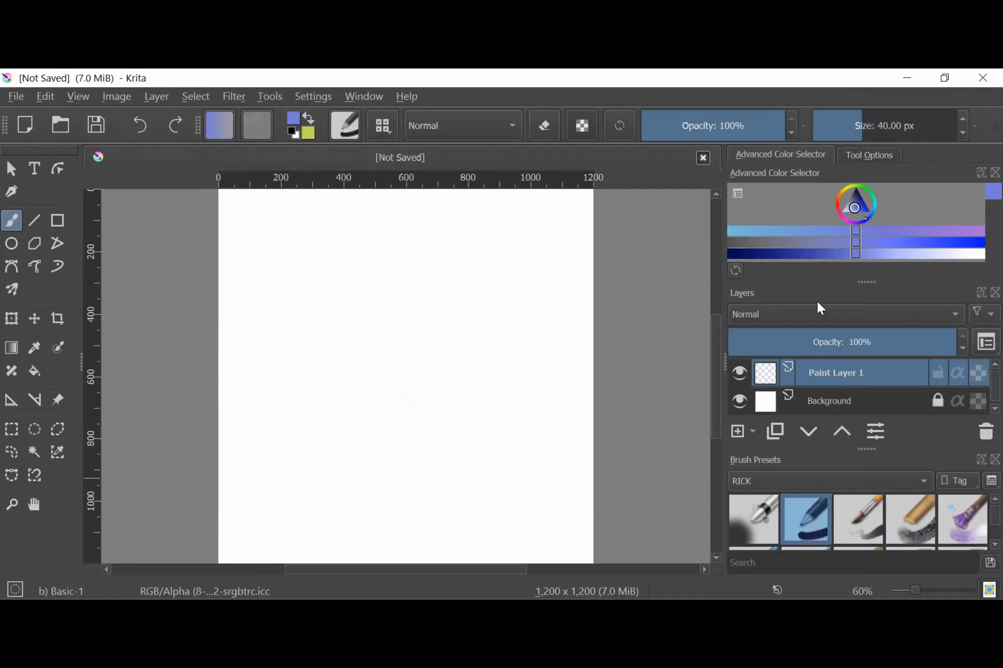
mouse_move(450, 284)
left_mouse_down()
mouse_move(326, 413)
mouse_move(372, 406)
left_mouse_up()
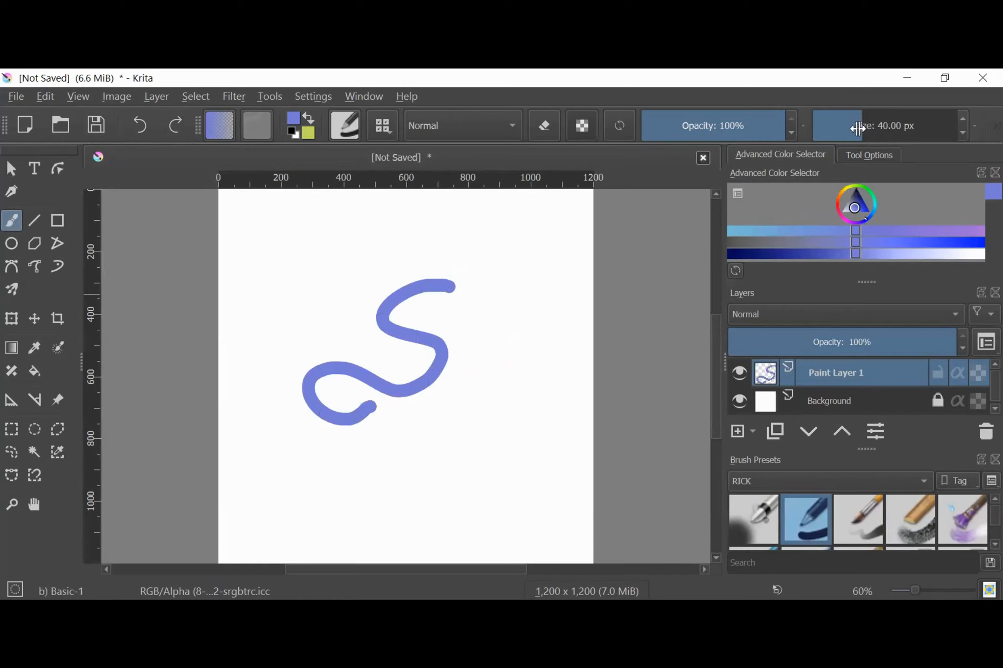
left_click_drag(858, 130, 911, 133)
mouse_move(503, 271)
left_mouse_down()
mouse_move(499, 344)
mouse_move(487, 390)
left_mouse_up()
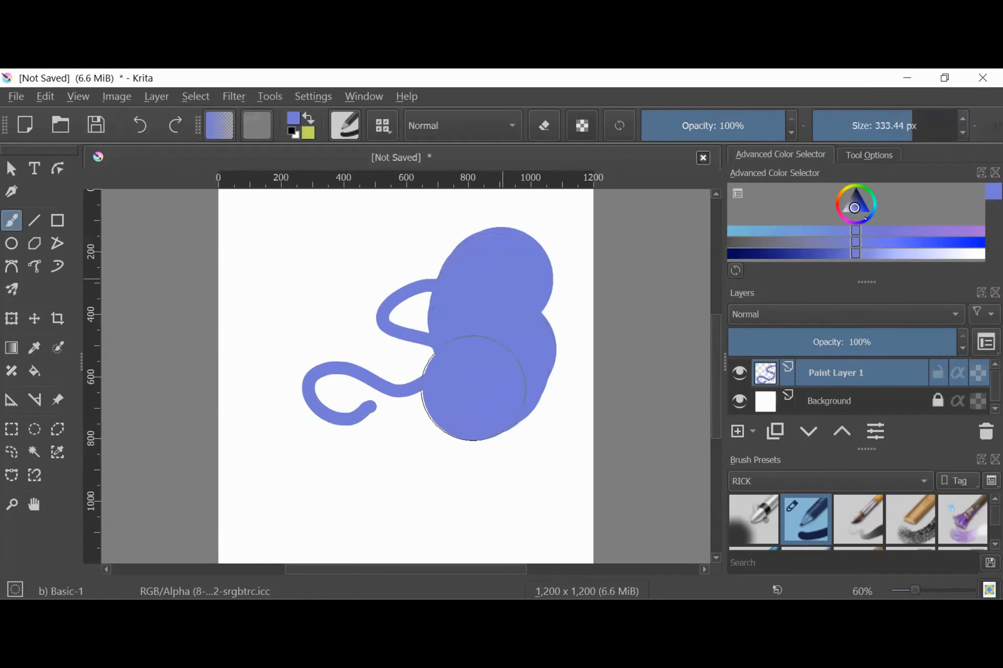
Lower the brush opacity to 56% and paint overlapping translucent strokes over the canvas's left half
left_click_drag(784, 129, 723, 128)
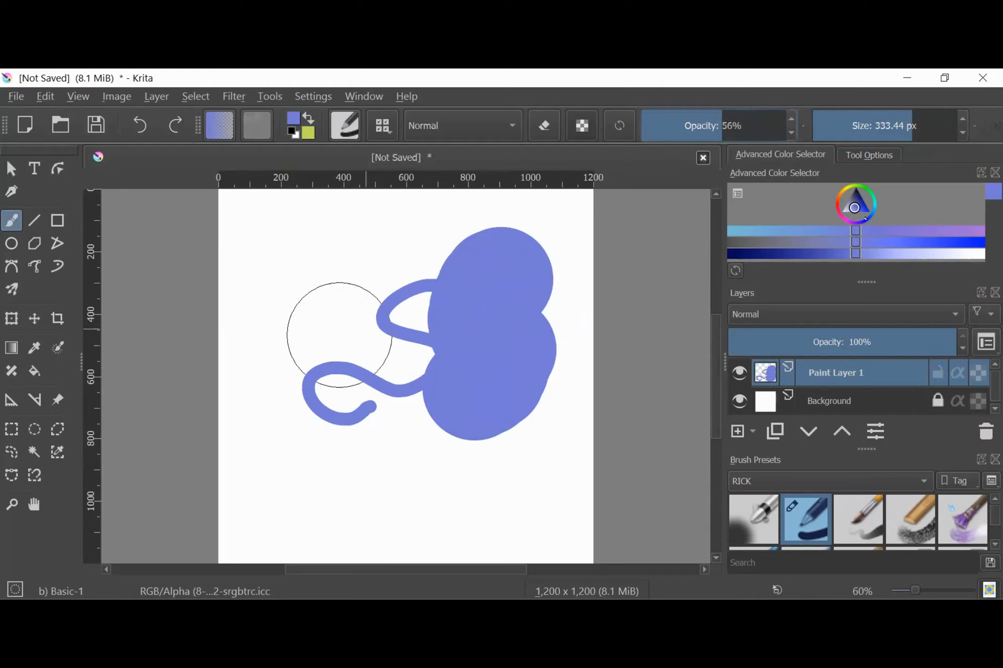
mouse_move(313, 260)
left_mouse_down()
mouse_move(312, 333)
mouse_move(374, 474)
mouse_move(376, 399)
mouse_move(402, 365)
left_mouse_up()
mouse_move(417, 239)
left_mouse_down()
mouse_move(327, 272)
mouse_move(369, 325)
mouse_move(358, 342)
mouse_move(423, 243)
mouse_move(338, 292)
mouse_move(361, 332)
left_mouse_up()
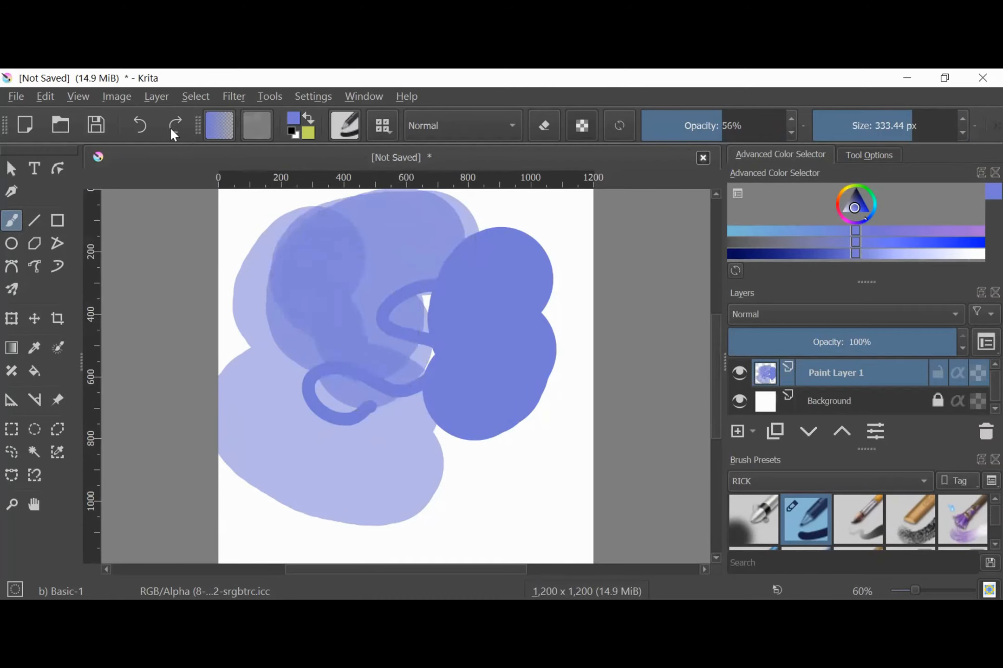
Undo all the blue strokes on the canvas and restore the brush opacity to 100%
left_click(139, 118)
left_click(134, 118)
left_click(141, 118)
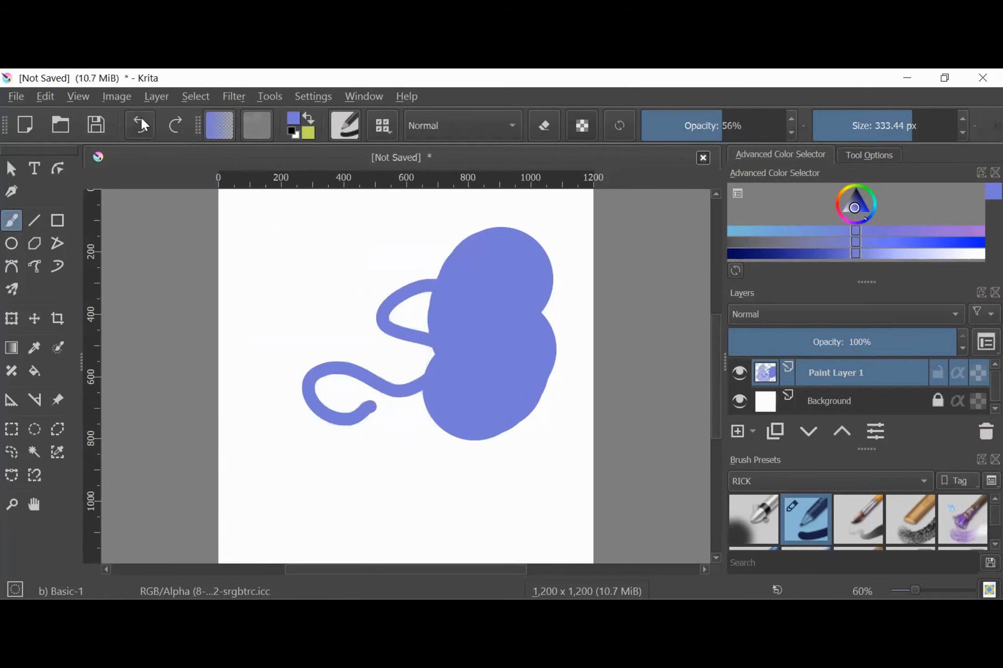
left_click(142, 121)
left_click(142, 120)
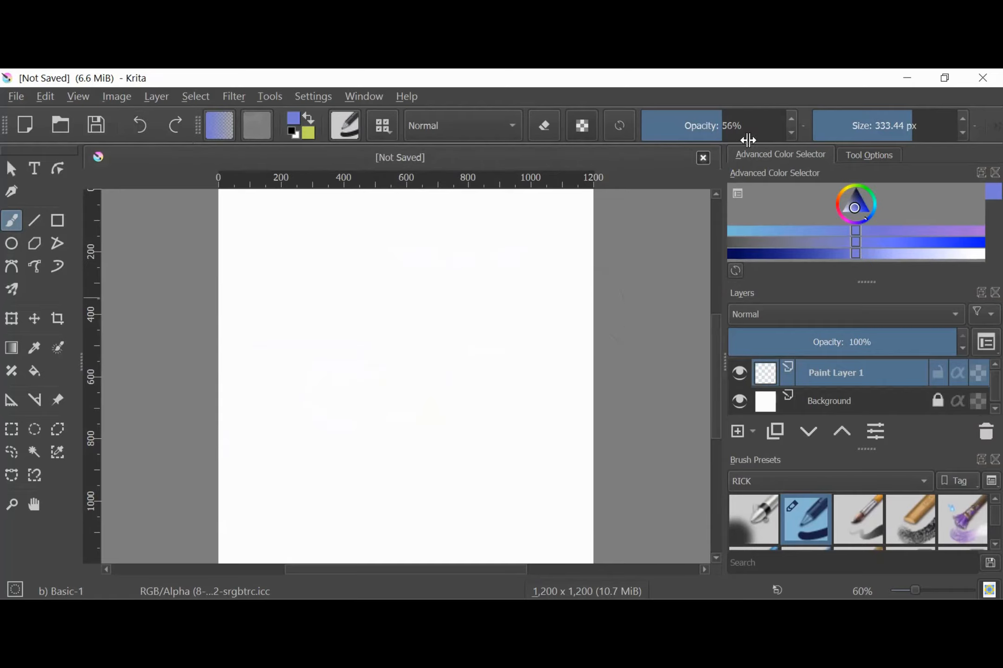
left_click_drag(716, 126, 789, 132)
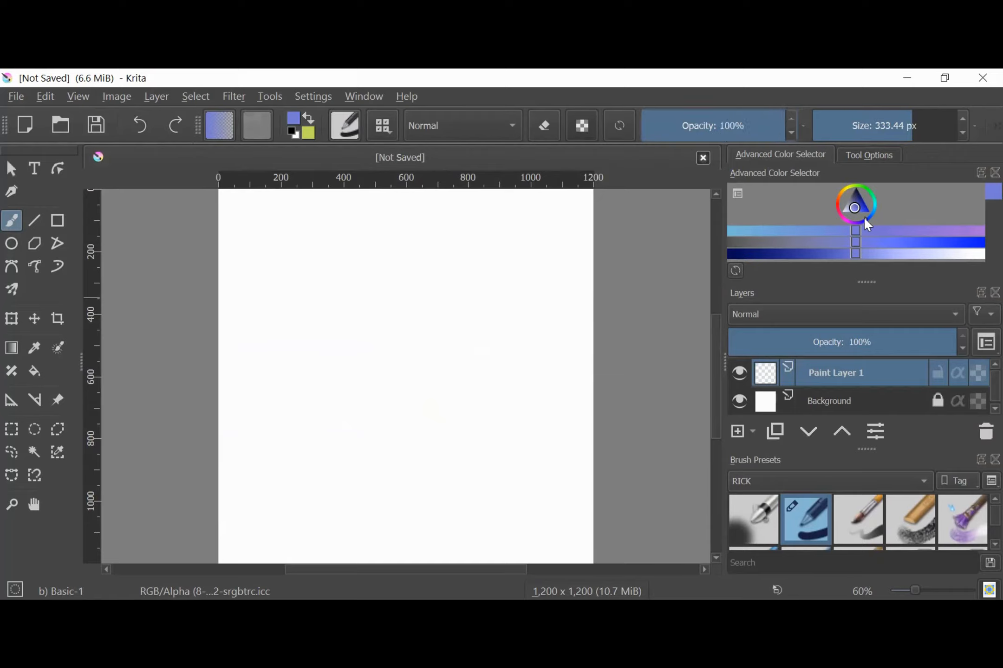
Paint a large looping scribble in golden yellow on Paint Layer 1 with the brush size set to 68.30 px
mouse_move(866, 216)
left_mouse_down()
mouse_move(872, 189)
mouse_move(851, 183)
mouse_move(835, 195)
mouse_move(846, 219)
mouse_move(870, 216)
mouse_move(839, 204)
left_mouse_up()
left_click(858, 206)
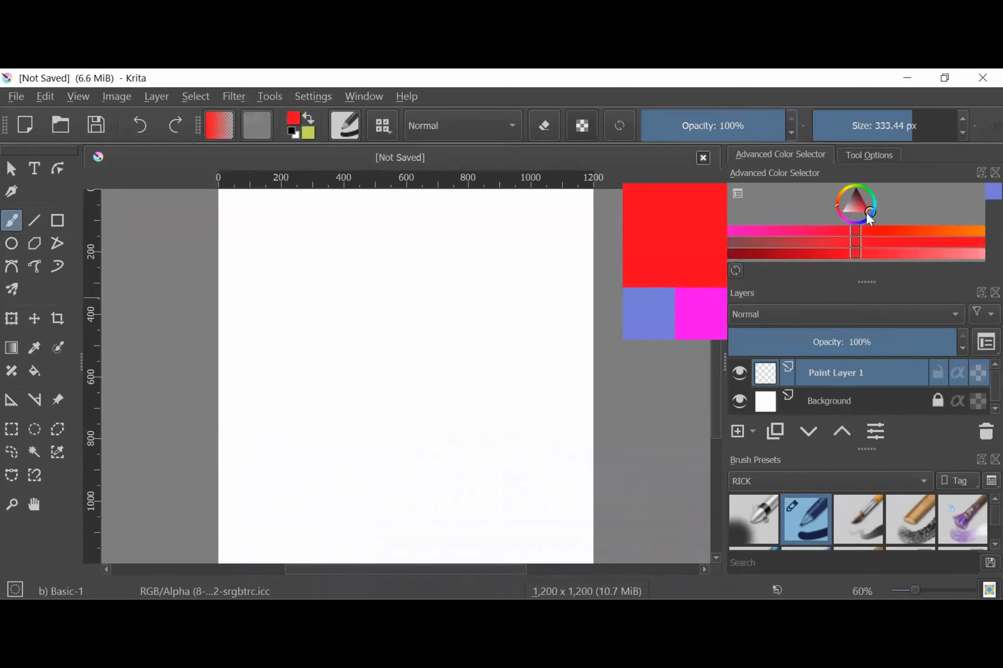
mouse_move(868, 211)
left_mouse_down()
mouse_move(863, 202)
mouse_move(844, 212)
mouse_move(866, 209)
mouse_move(841, 191)
mouse_move(808, 215)
left_mouse_up()
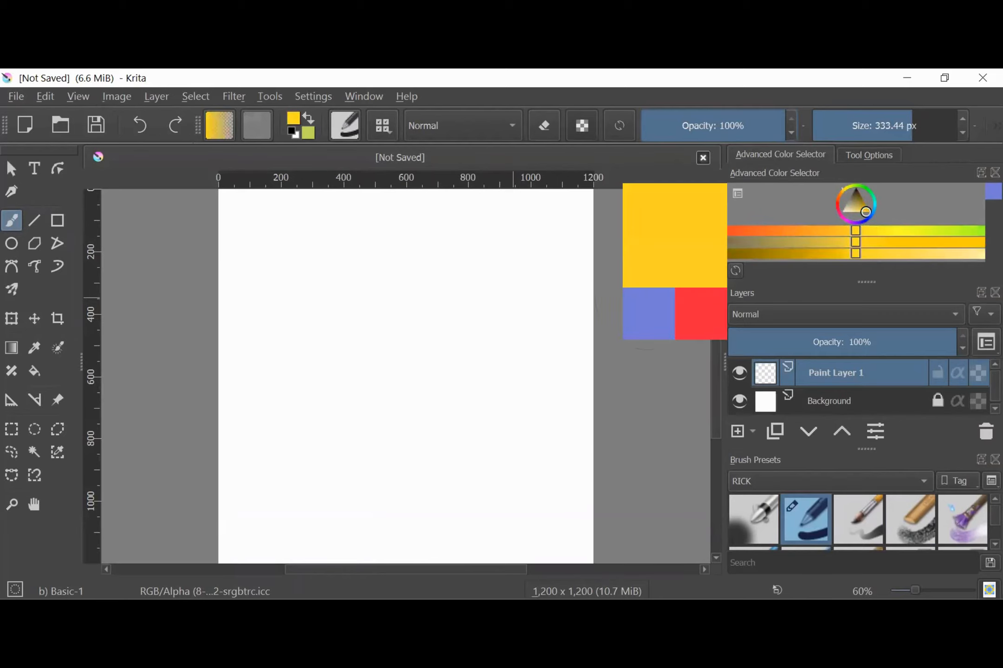
left_click_drag(910, 125, 870, 125)
mouse_move(410, 254)
left_mouse_down()
mouse_move(354, 299)
mouse_move(428, 346)
mouse_move(327, 379)
mouse_move(280, 463)
mouse_move(449, 477)
mouse_move(476, 378)
mouse_move(433, 308)
mouse_move(491, 264)
mouse_move(283, 236)
mouse_move(387, 345)
mouse_move(308, 414)
mouse_move(413, 325)
mouse_move(525, 361)
mouse_move(347, 358)
mouse_move(314, 471)
mouse_move(441, 297)
left_mouse_up()
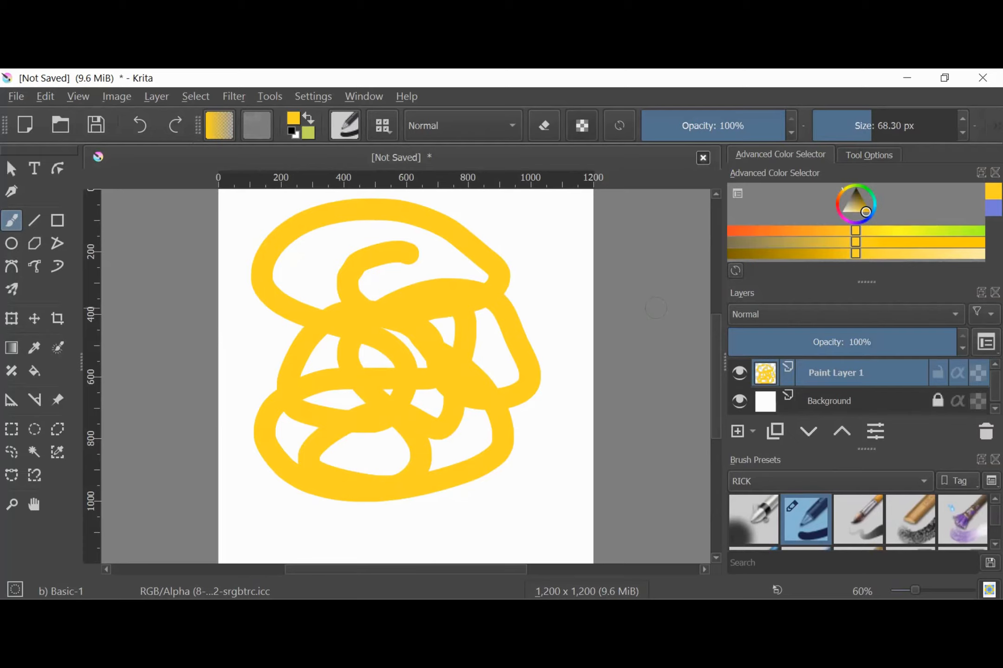
Mirror the canvas view horizontally and flip it back, twice, to check the yellow drawing
key("m")
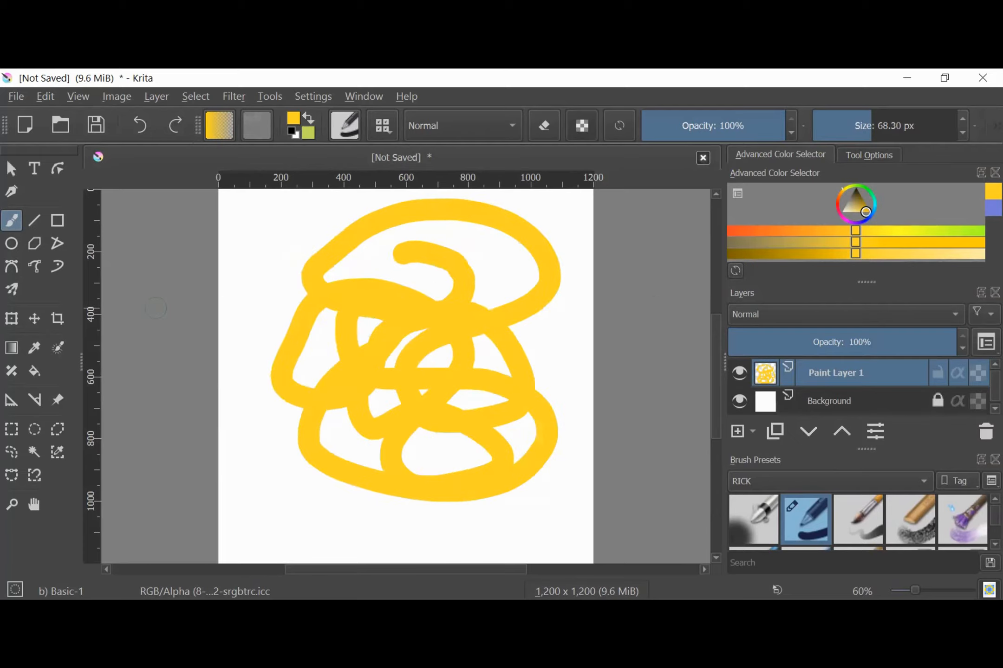
key("m")
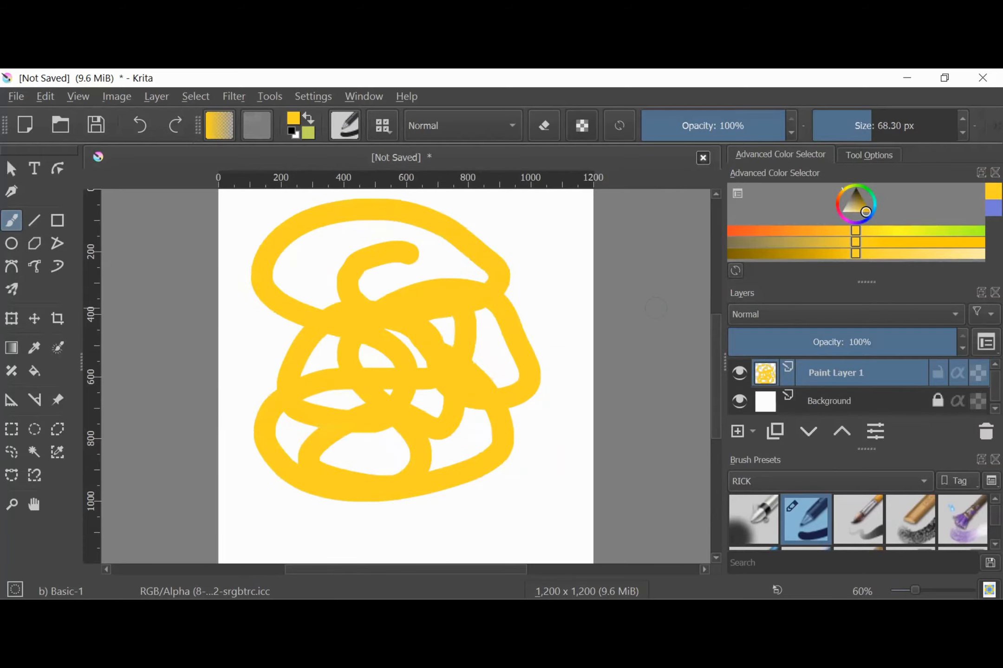
key("m")
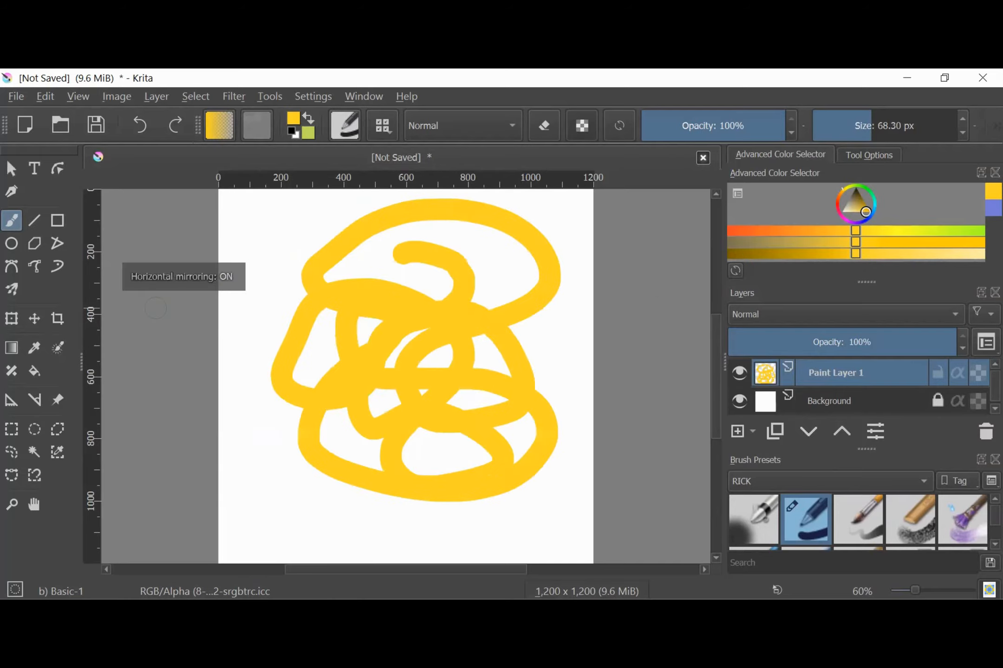
key("m")
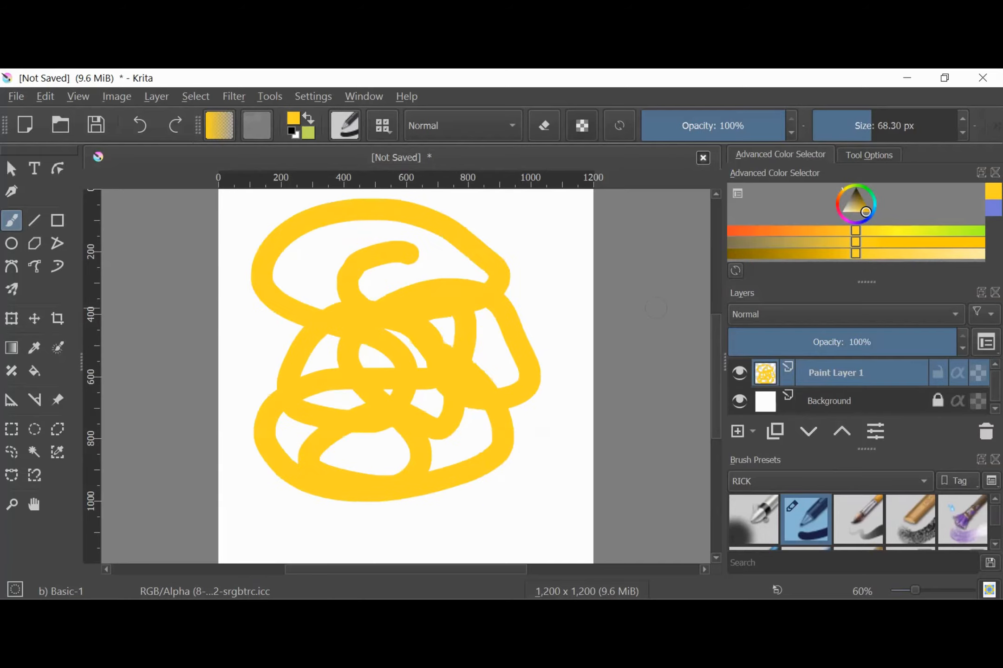
Rotate the canvas view in both directions and reset its rotation to upright
key("4")
key("4")
key("4")
key("4")
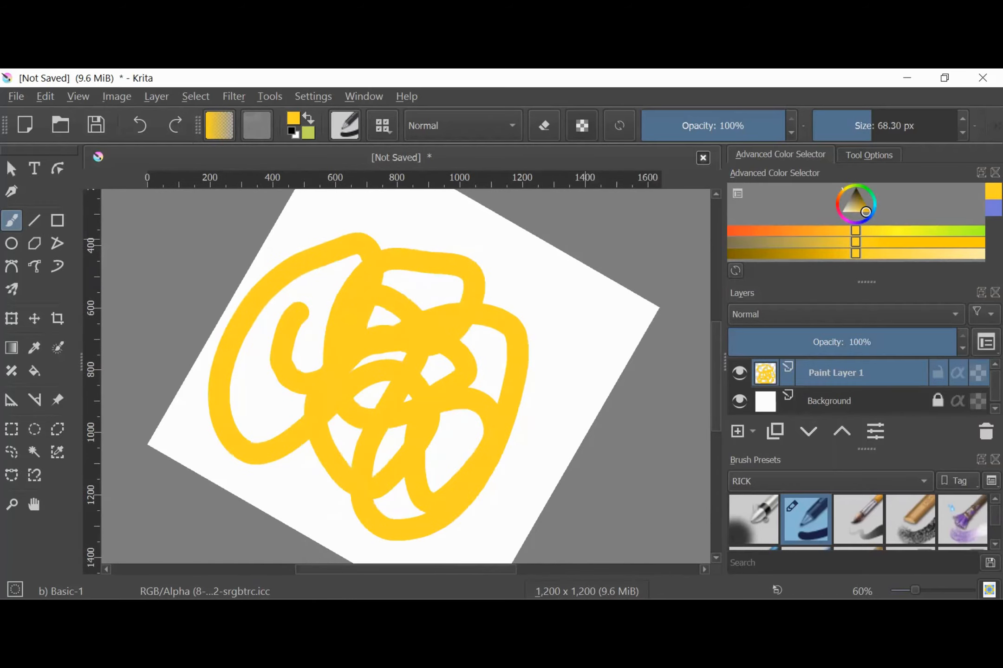
key("6")
key("6")
key("6")
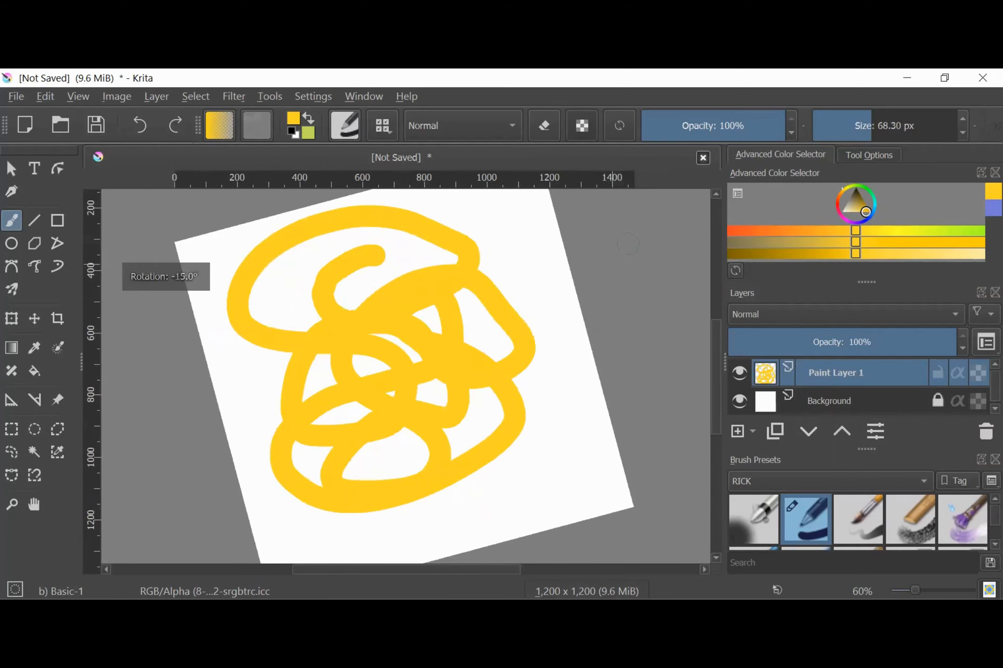
key("4")
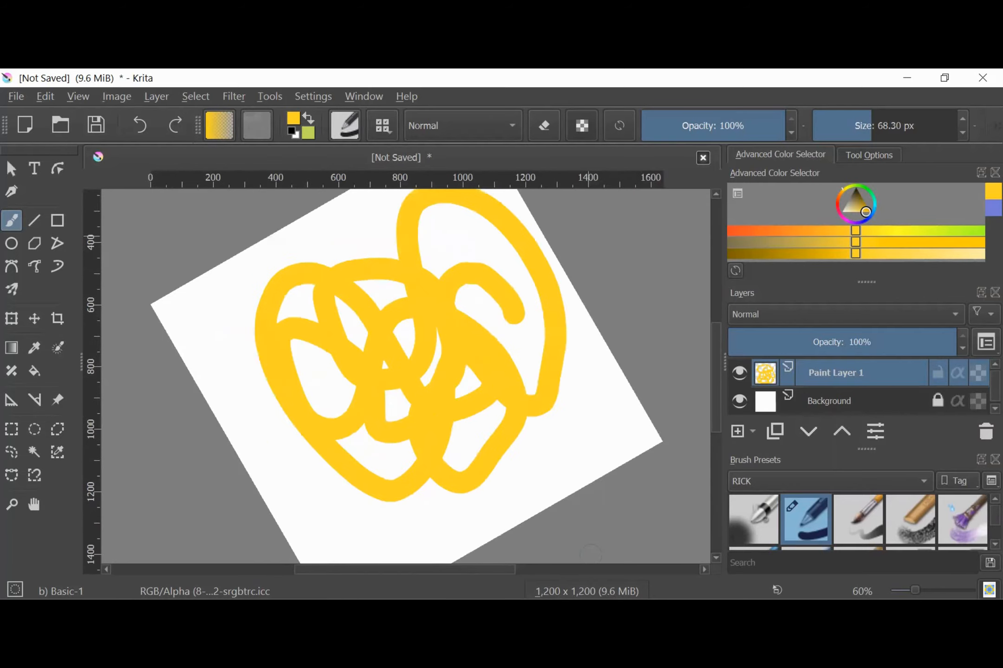
key("5")
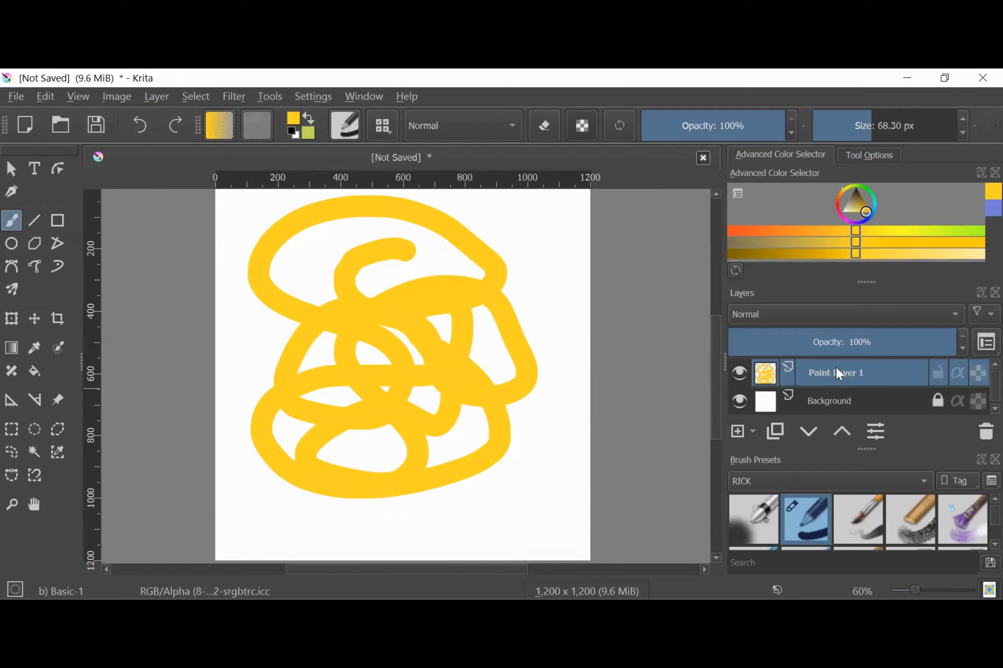
Hide Paint Layer 1, try painting on it while hidden, and show the layer again
left_click(739, 373)
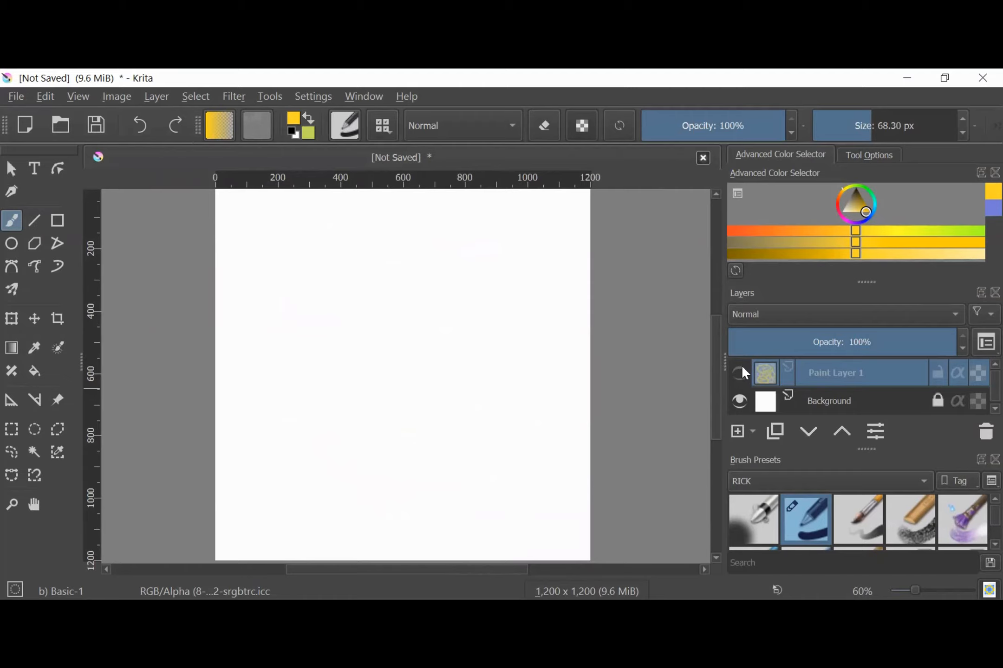
left_click(466, 354)
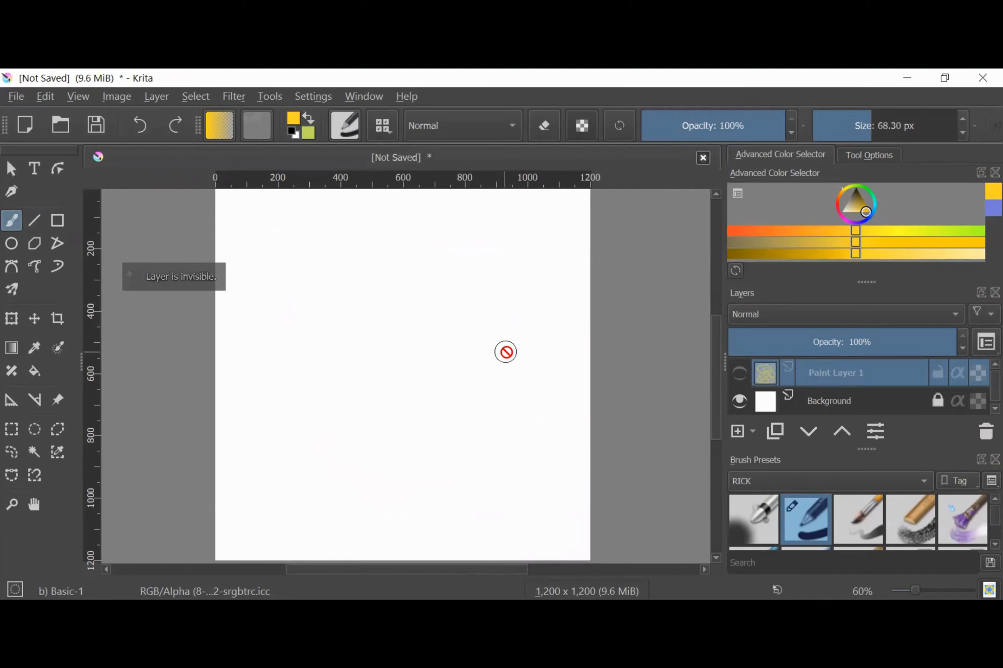
left_click(739, 373)
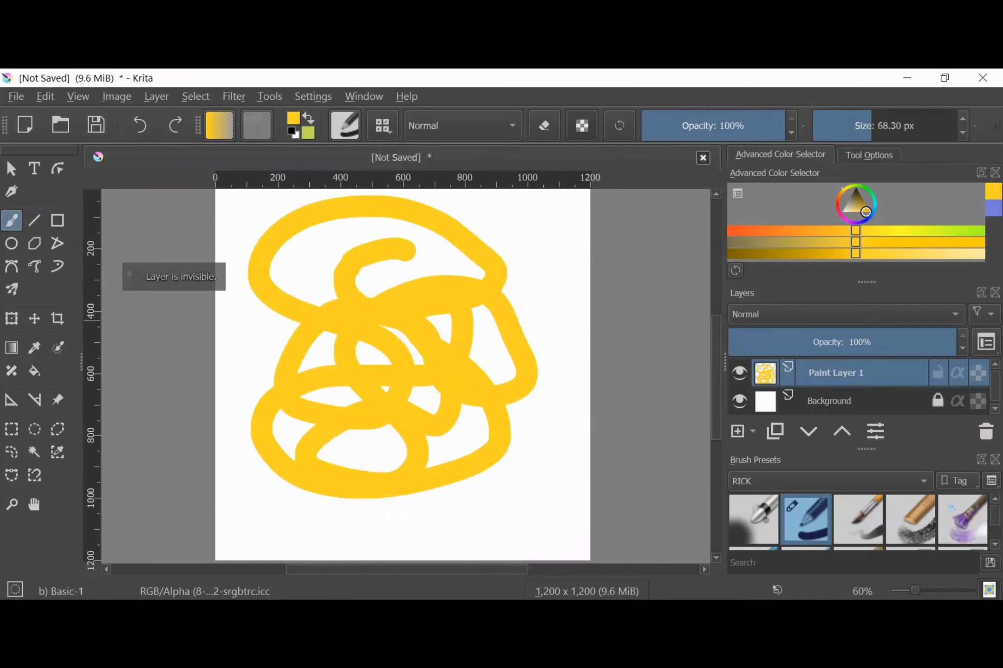
Add a new paint layer above Paint Layer 1 and paint a dark purple looping scribble on it
left_click(737, 433)
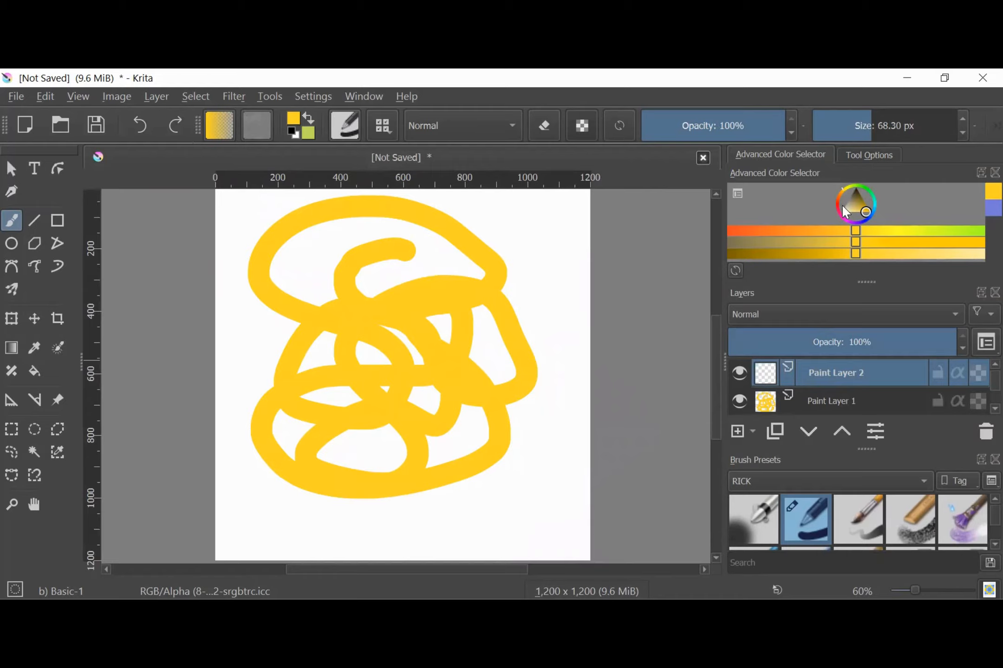
left_click(868, 206)
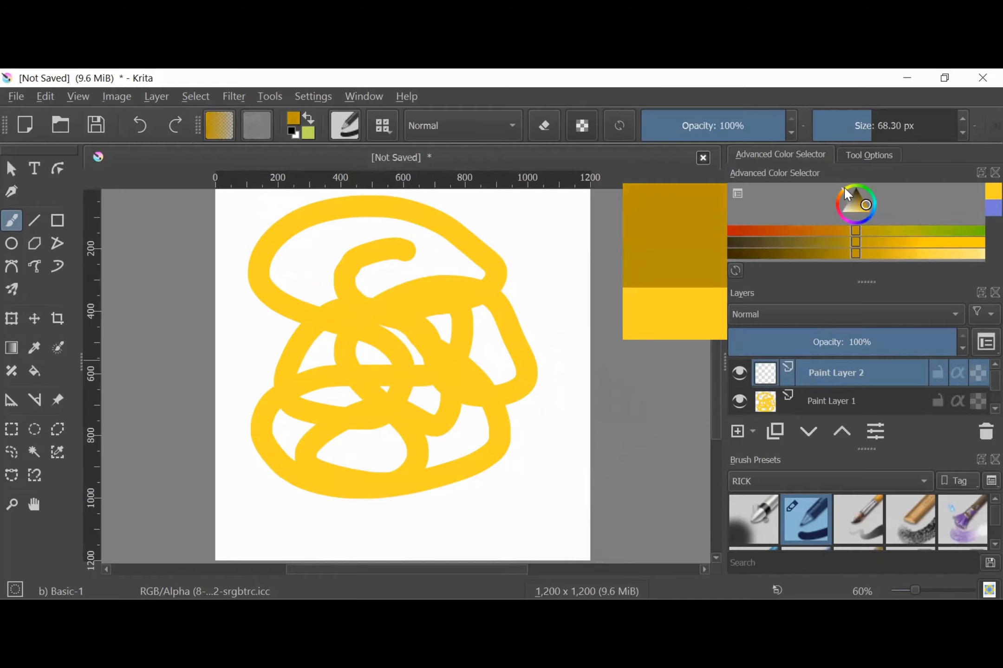
left_click_drag(847, 194, 854, 229)
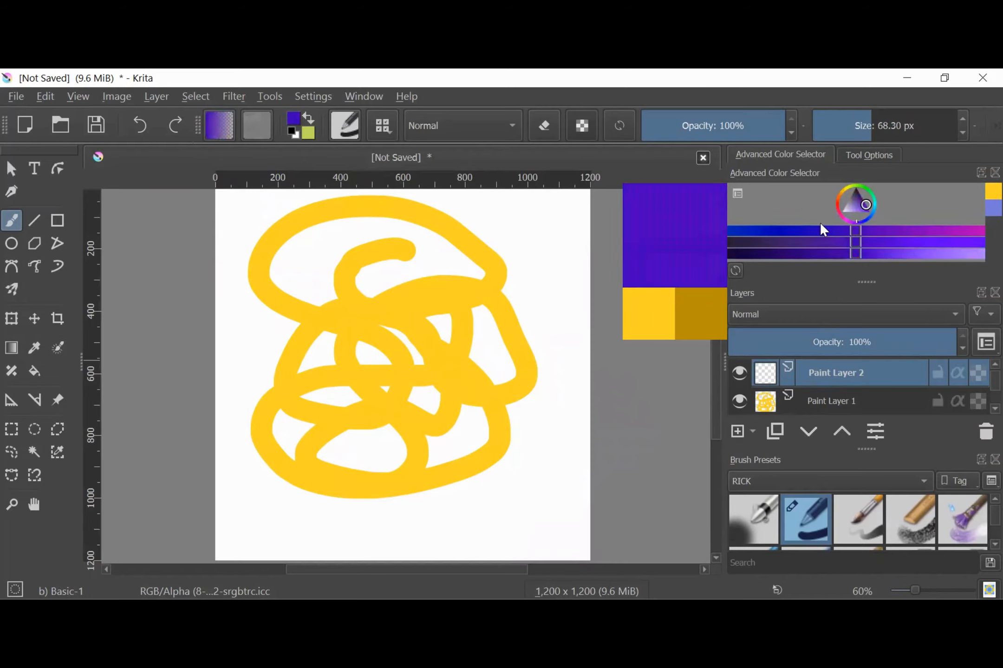
mouse_move(520, 246)
left_mouse_down()
mouse_move(380, 309)
mouse_move(420, 385)
mouse_move(424, 304)
mouse_move(378, 332)
left_mouse_up()
Hide and show Paint Layer 2 and Paint Layer 1 in turn to compare their contents
left_click(738, 372)
left_click(741, 371)
left_click(737, 398)
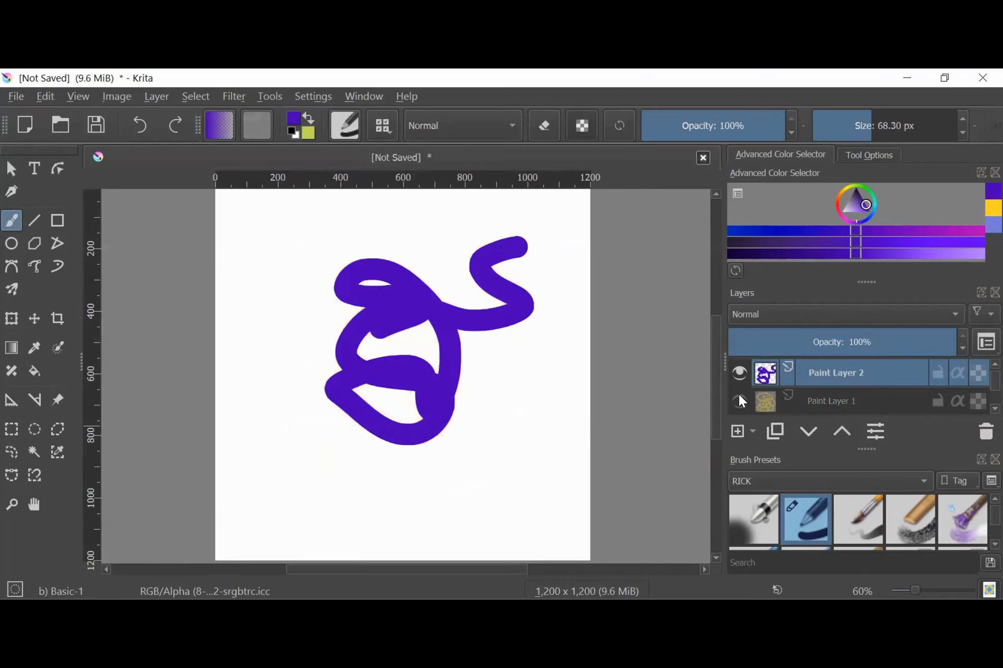
left_click(738, 394)
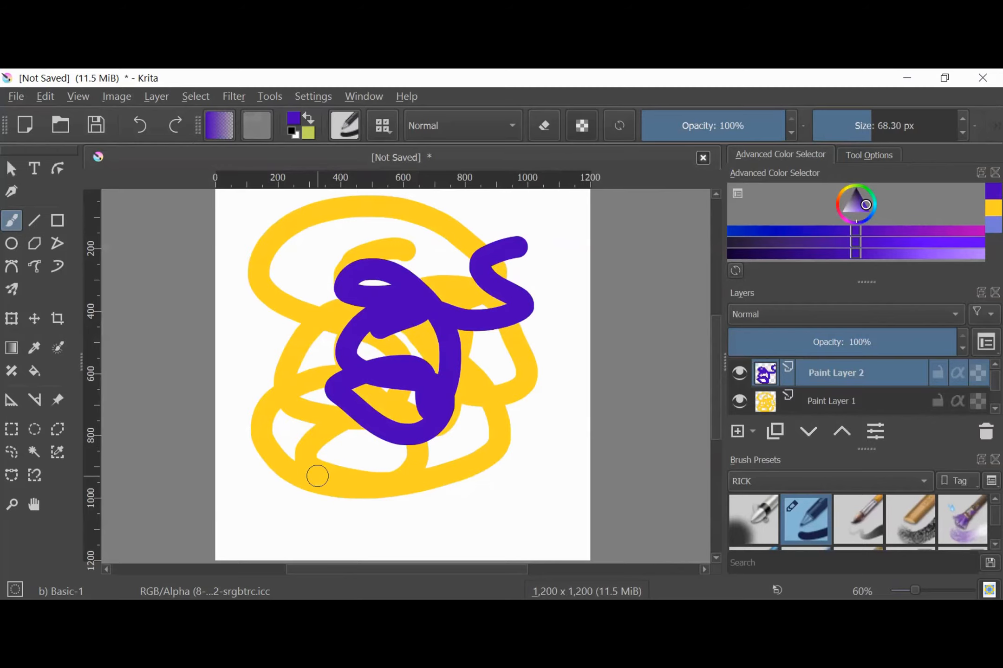
Zoom the canvas in and out, ending at 67%, and slightly widen the toolbox area
scroll(317, 476, "up", 2)
scroll(306, 485, "down", 3)
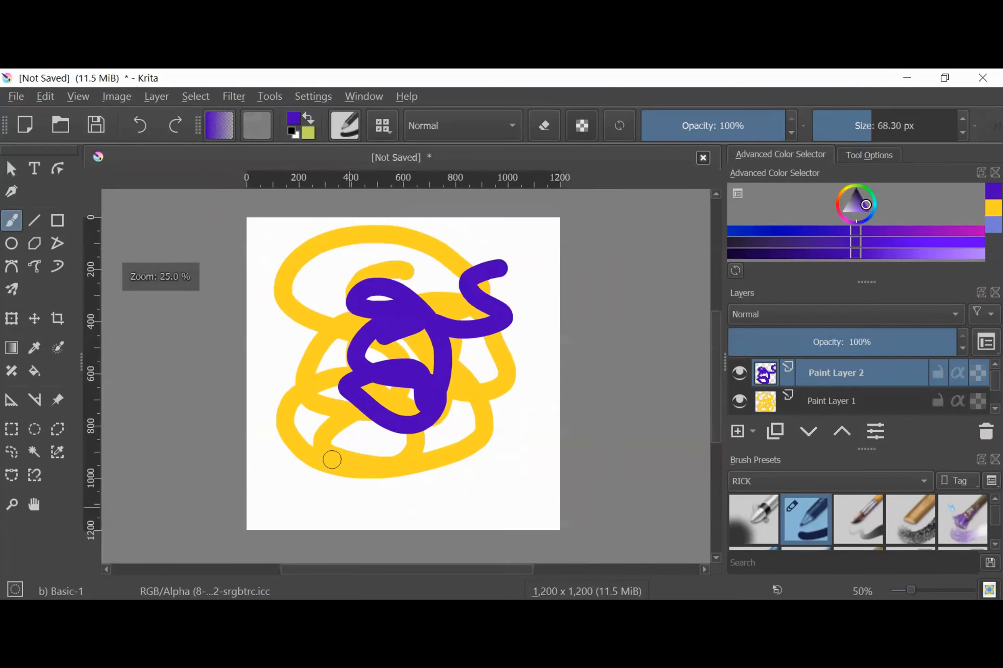
scroll(332, 459, "up", 1)
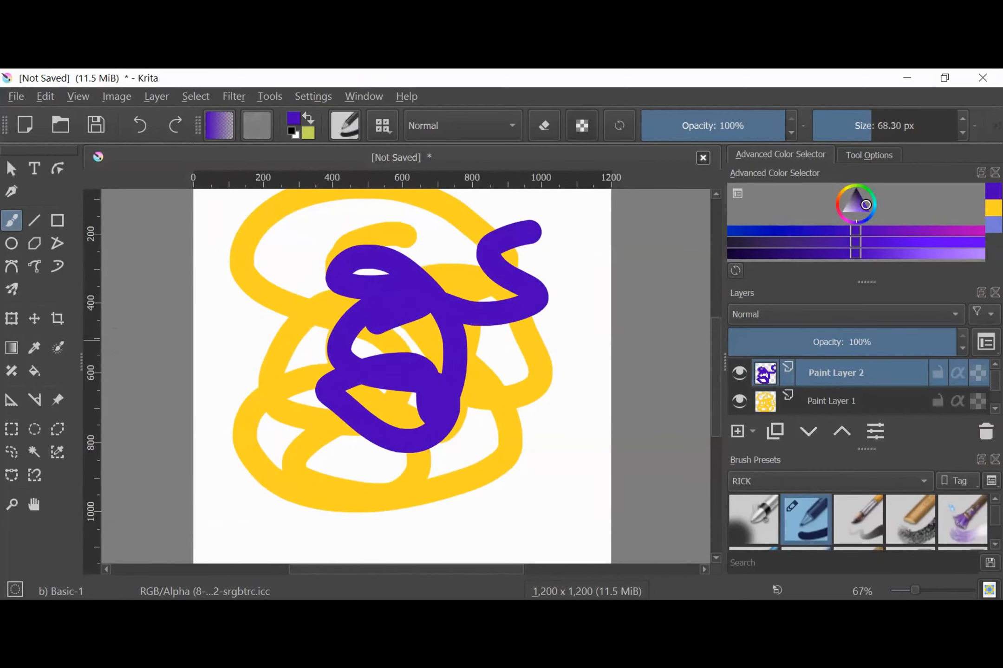
left_click_drag(79, 346, 82, 343)
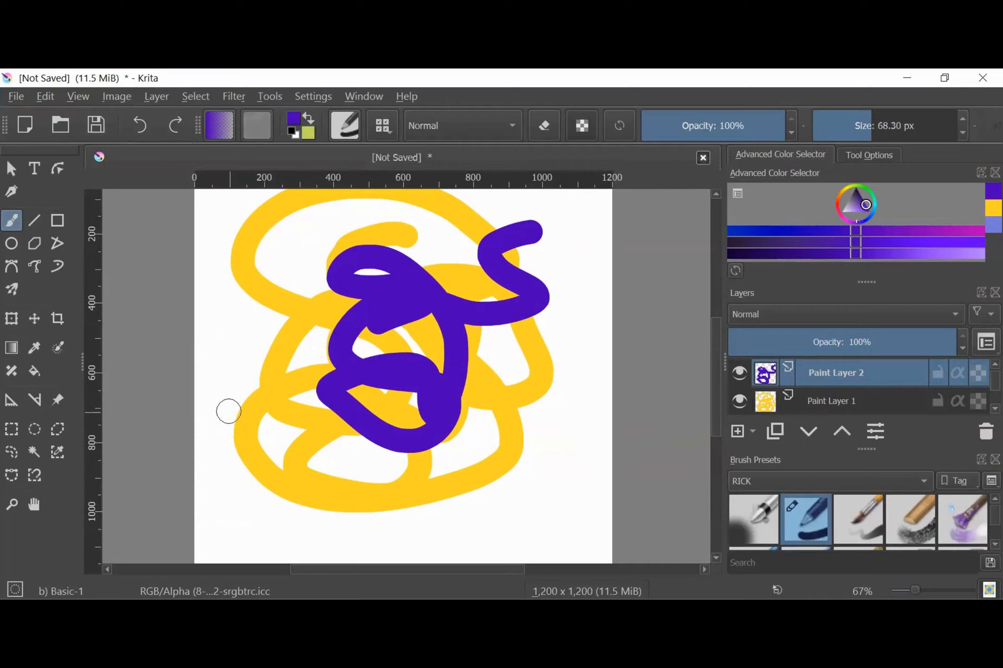
Paint a short purple stroke near the canvas's lower-left edge and pan the canvas slightly with the Pan tool
left_click_drag(226, 380, 292, 423)
left_click(34, 502)
mouse_move(274, 352)
left_mouse_down()
mouse_move(304, 403)
mouse_move(313, 354)
mouse_move(282, 358)
mouse_move(290, 348)
left_mouse_up()
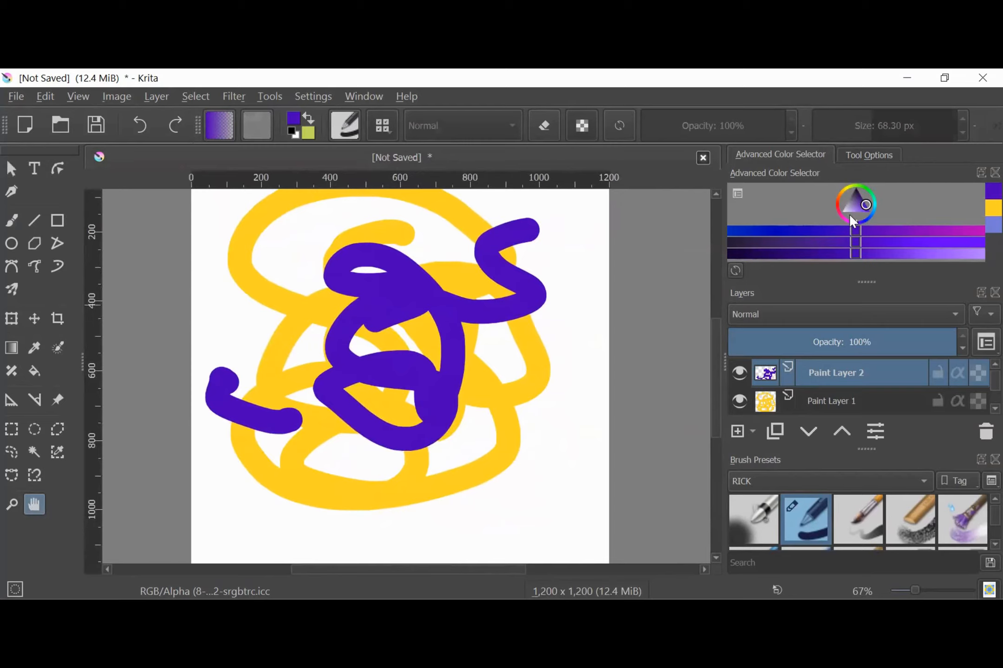
Set the foreground colour to a medium blue and mirror the canvas view horizontally
left_click(868, 189)
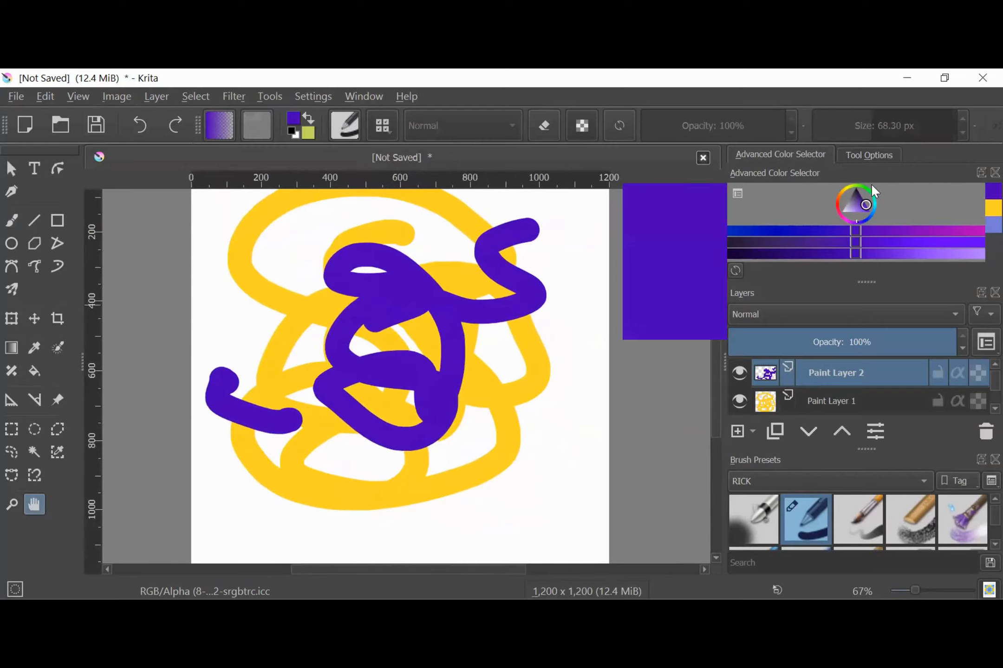
mouse_move(869, 189)
left_mouse_down()
mouse_move(864, 216)
mouse_move(868, 209)
mouse_move(850, 213)
mouse_move(864, 204)
left_mouse_up()
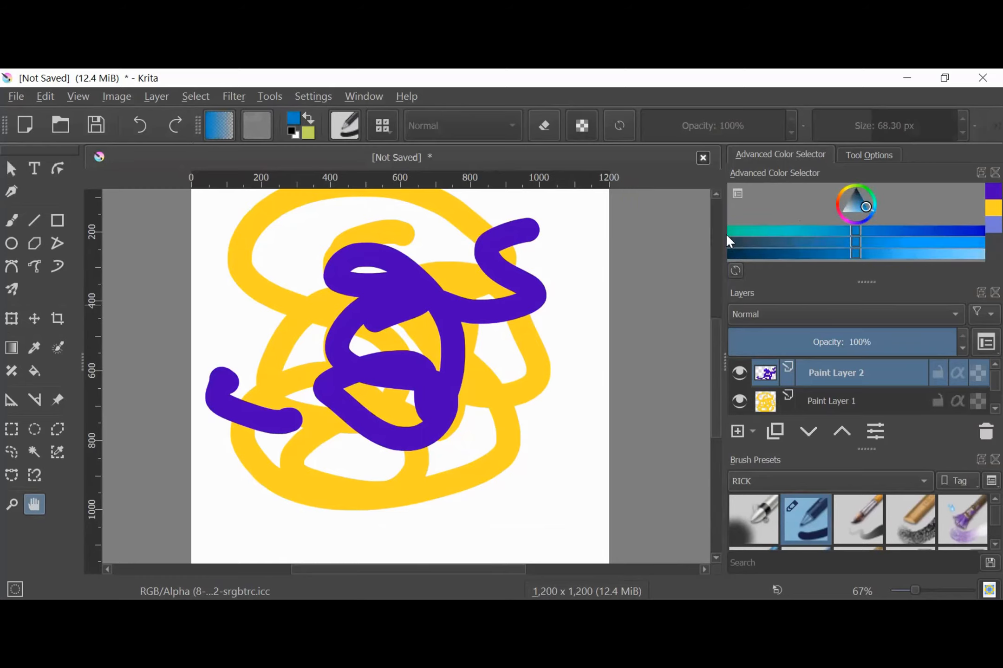
key("m")
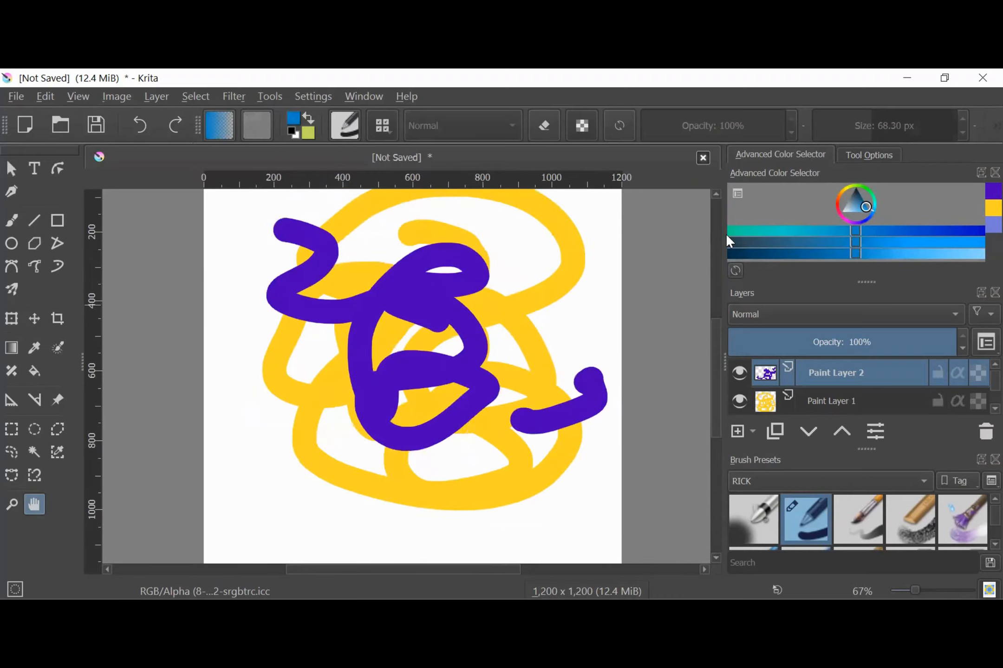
Turn off the mirrored canvas view and try rotating it in both directions in 15° steps, ending with the rotation reset
key("m")
key("4")
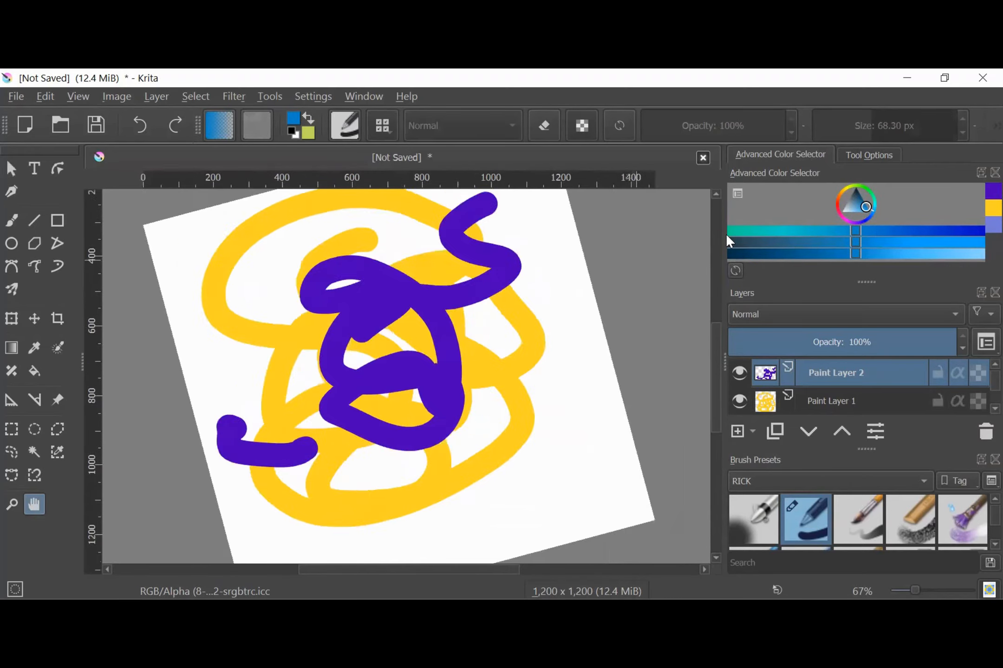
key("4")
key("6")
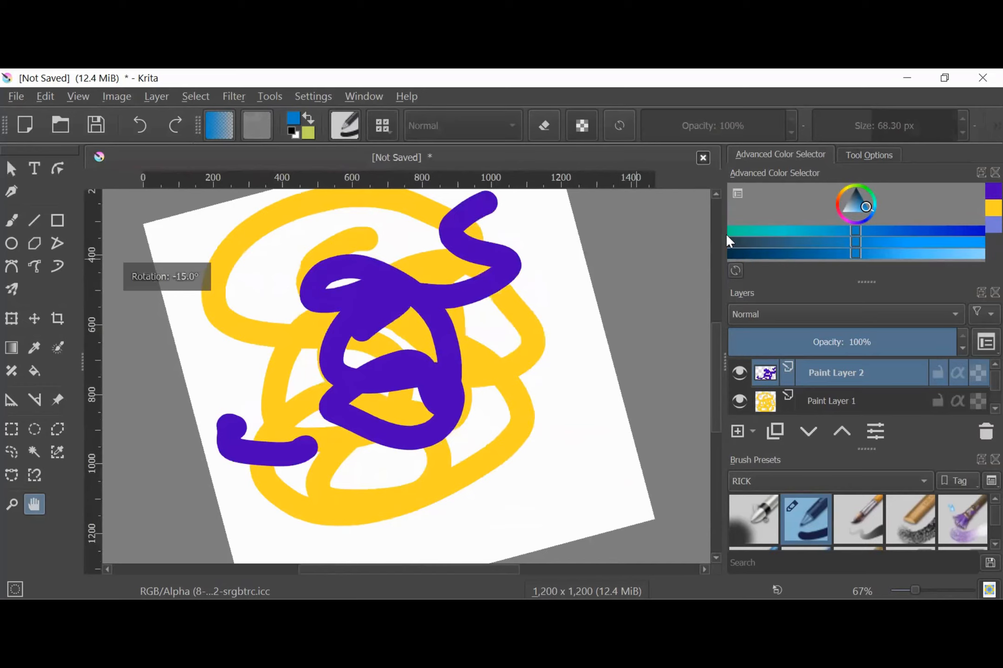
key("4")
key("5")
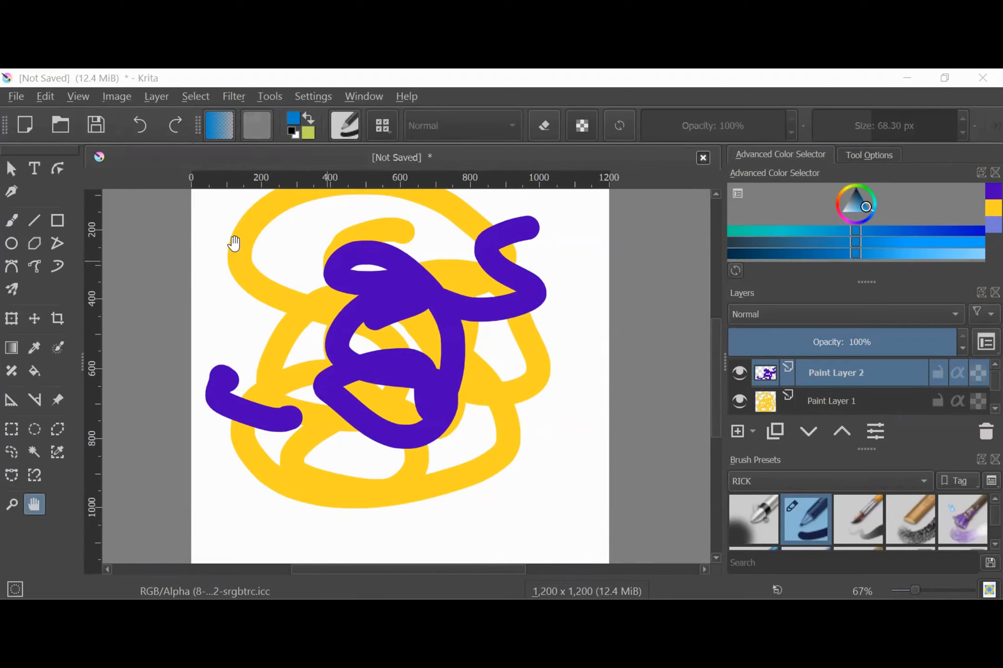
Save the painting to the Desktop as a Krita document (.kra) named slkdjflsadk
left_click(15, 98)
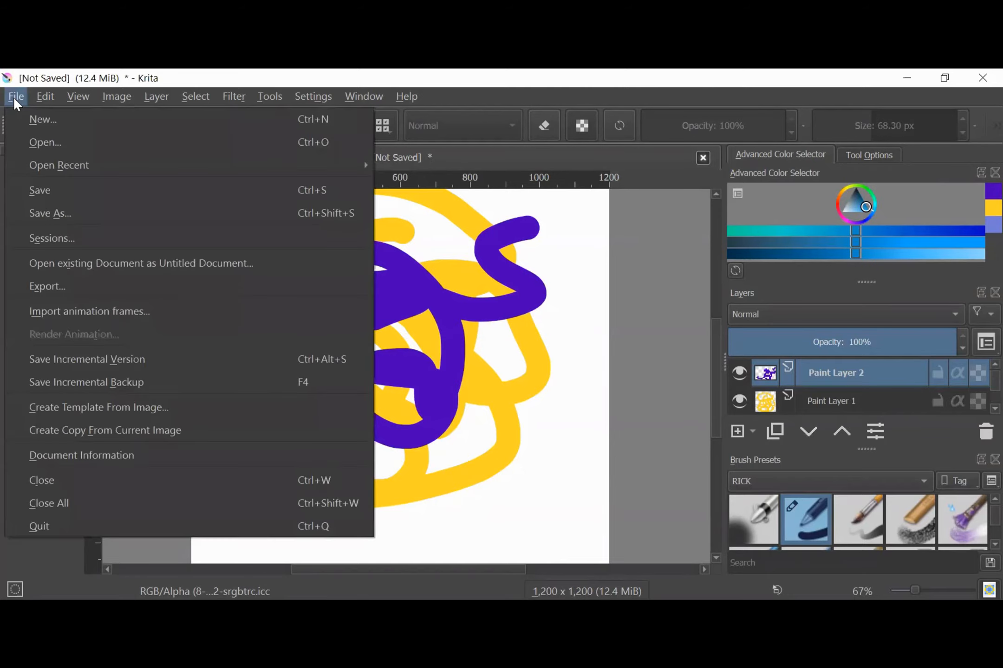
left_click(42, 211)
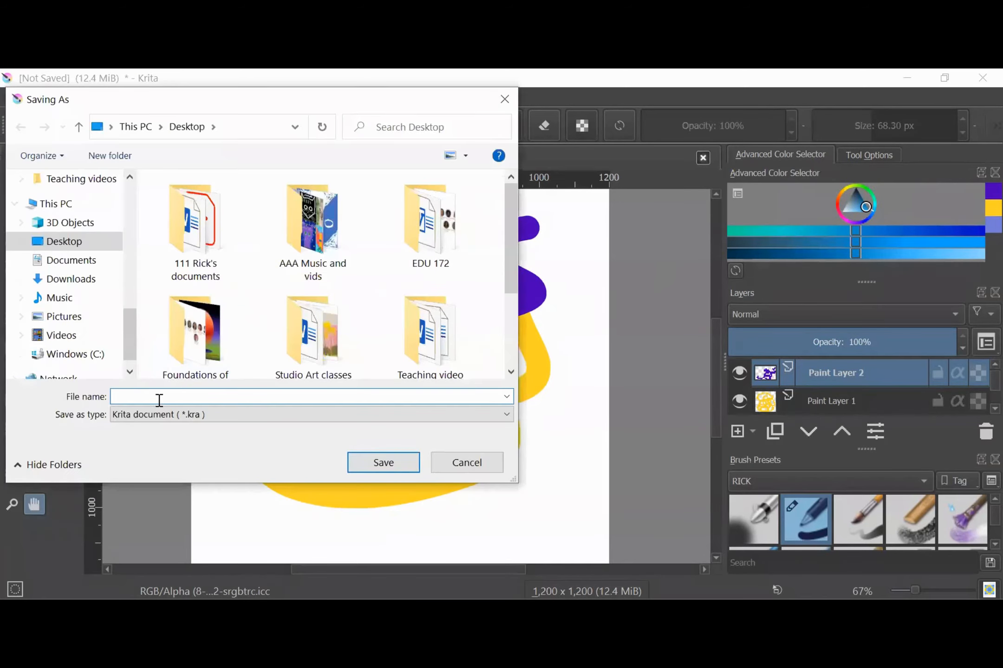
type("slkdjflsadk")
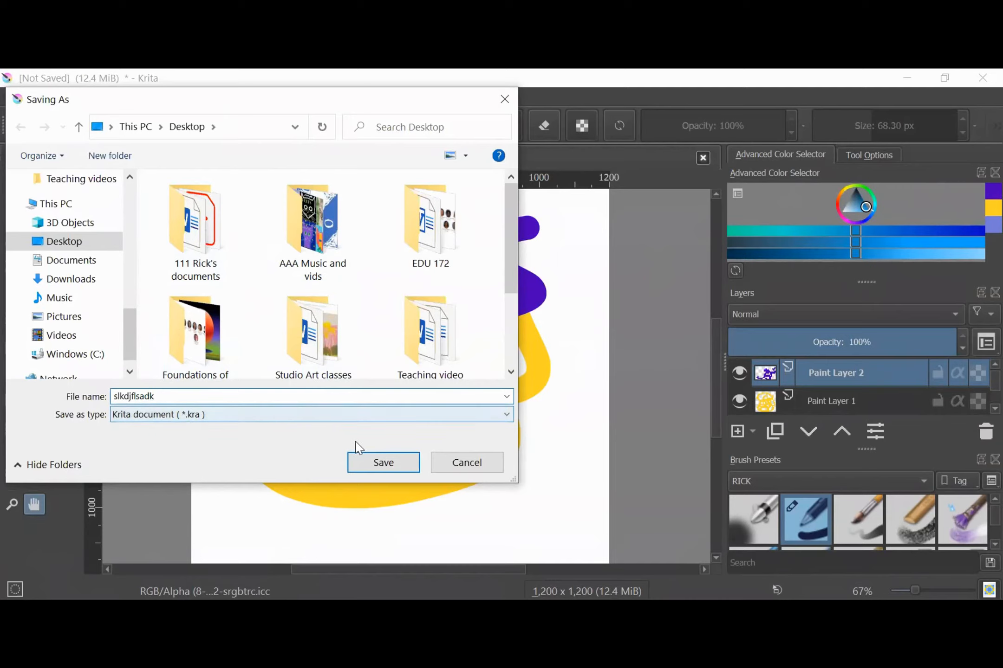
left_click(389, 464)
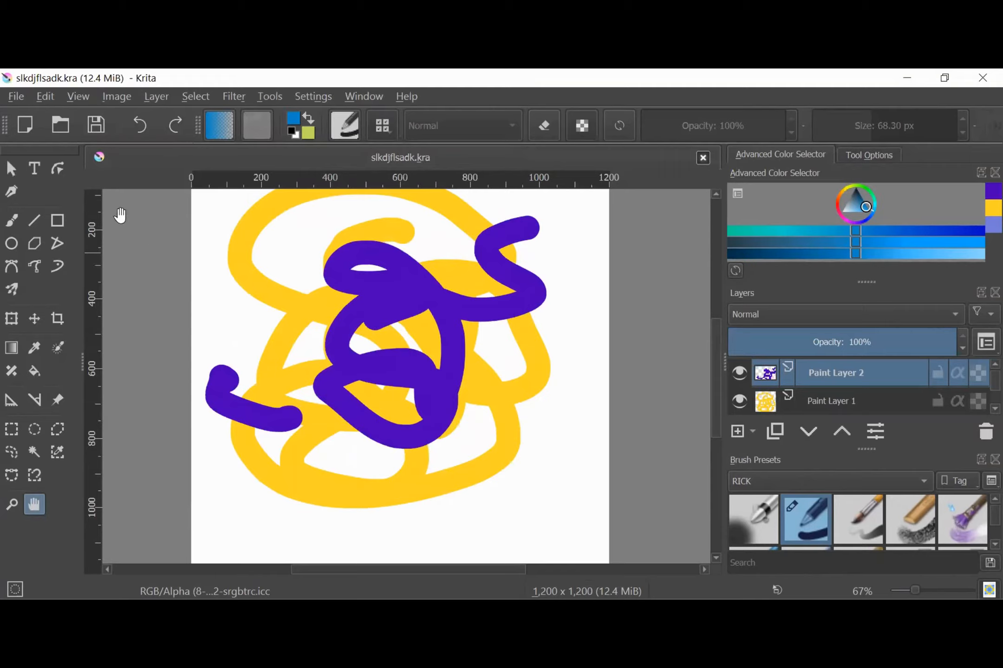
Export the painting to the Desktop as a PNG image named slkdjflsadk, accepting the offered PNG options with compression 3
left_click(14, 97)
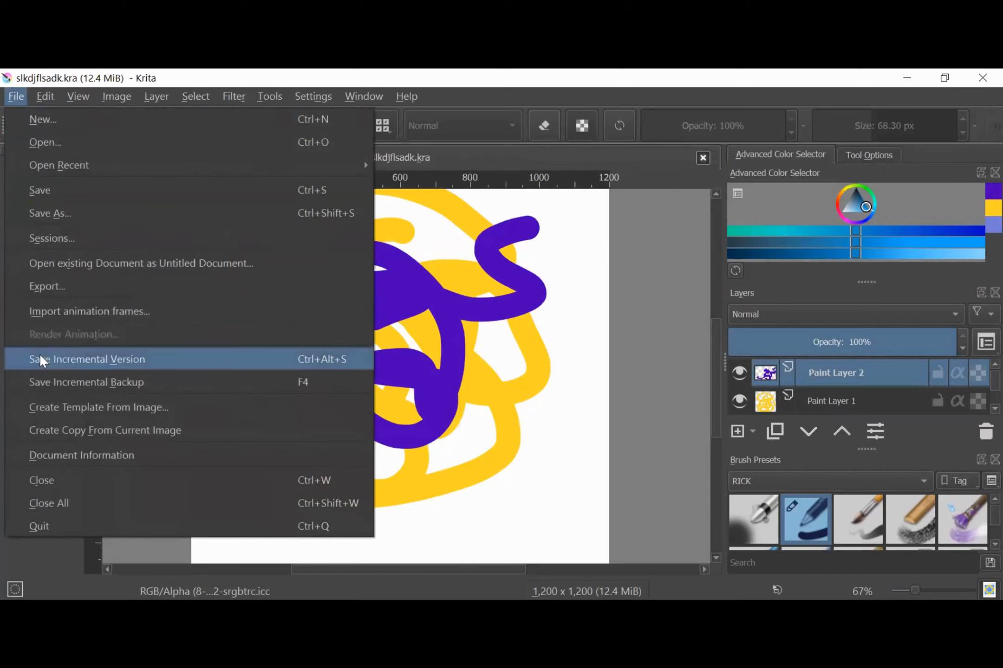
left_click(43, 290)
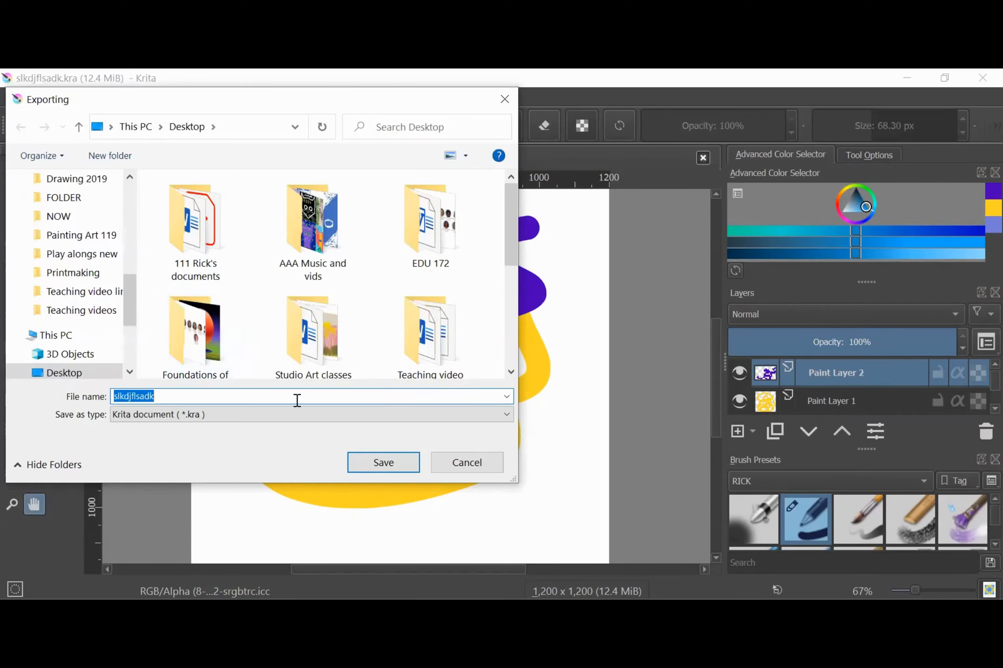
left_click(508, 416)
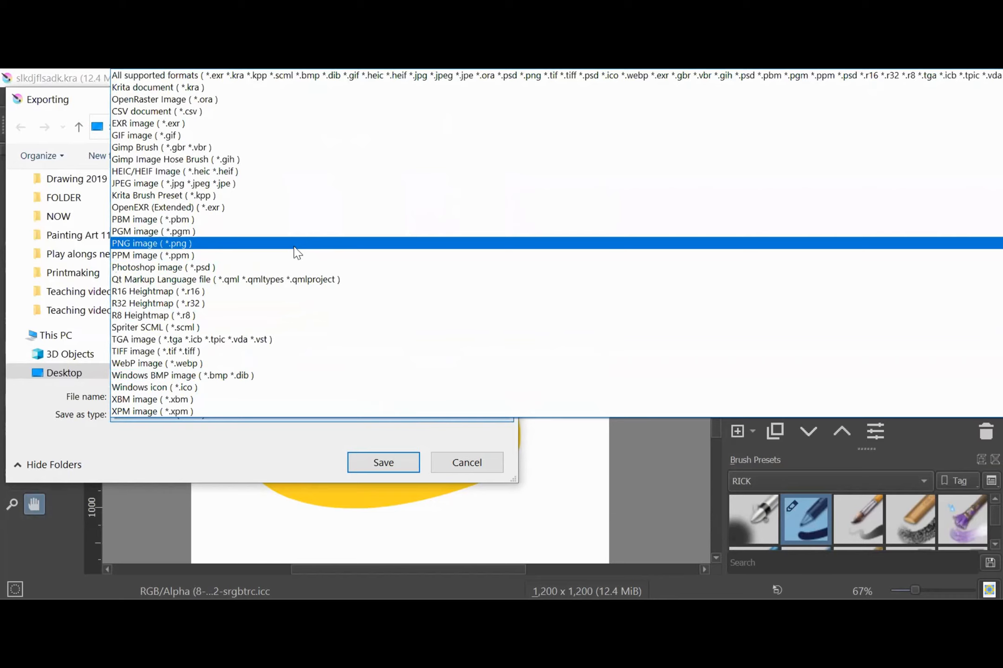
left_click(294, 246)
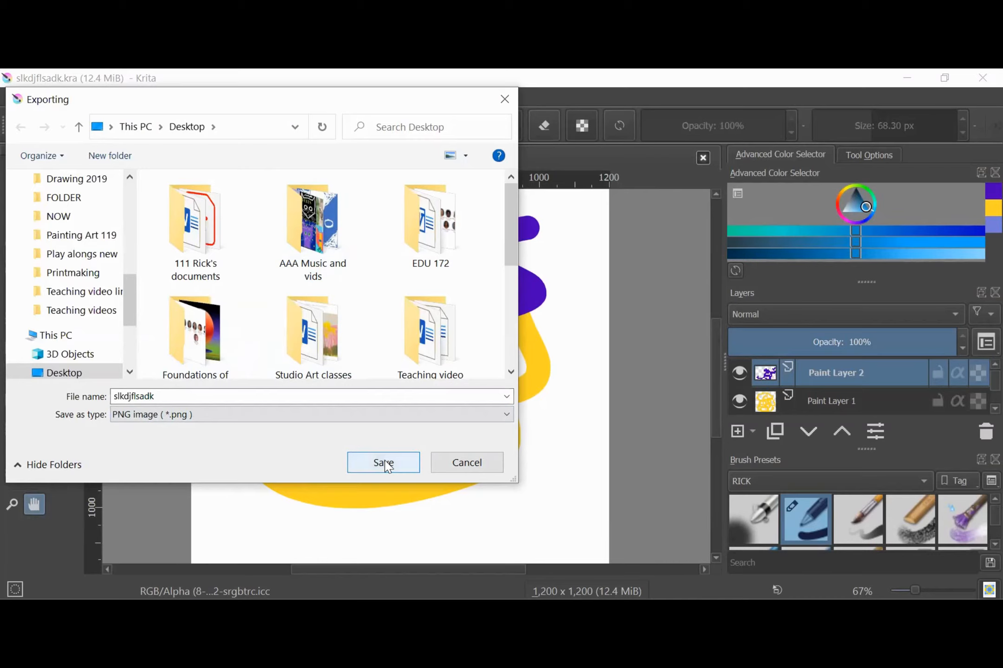
left_click(384, 463)
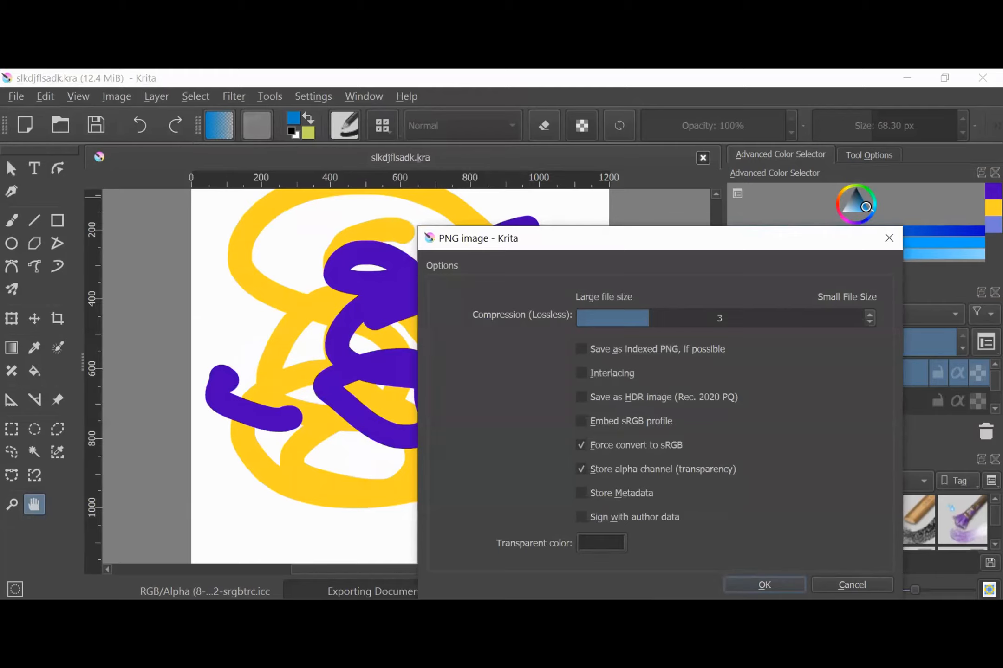
left_click(764, 585)
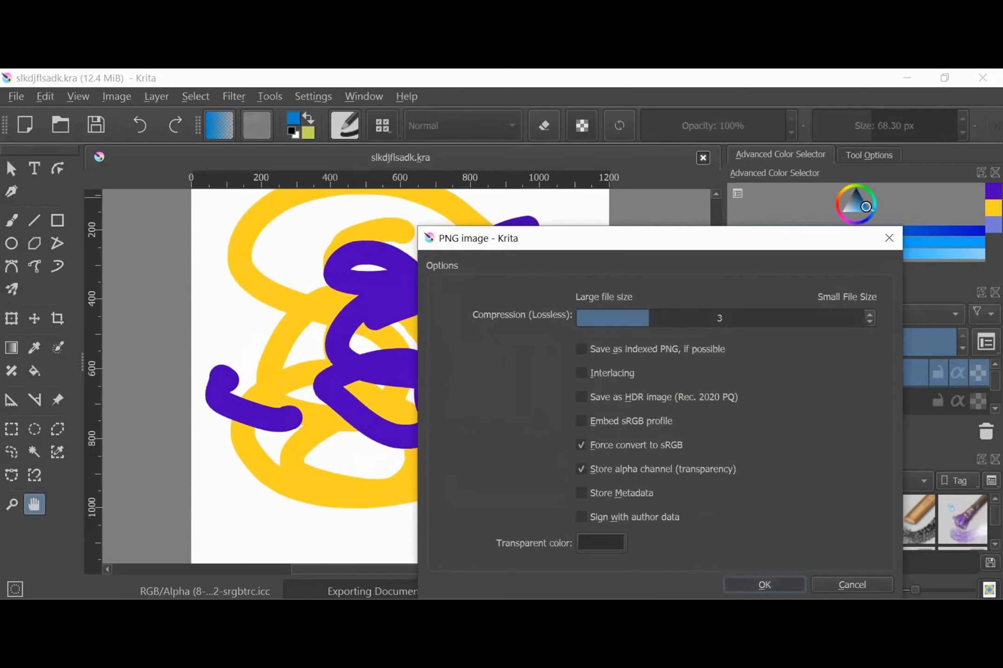